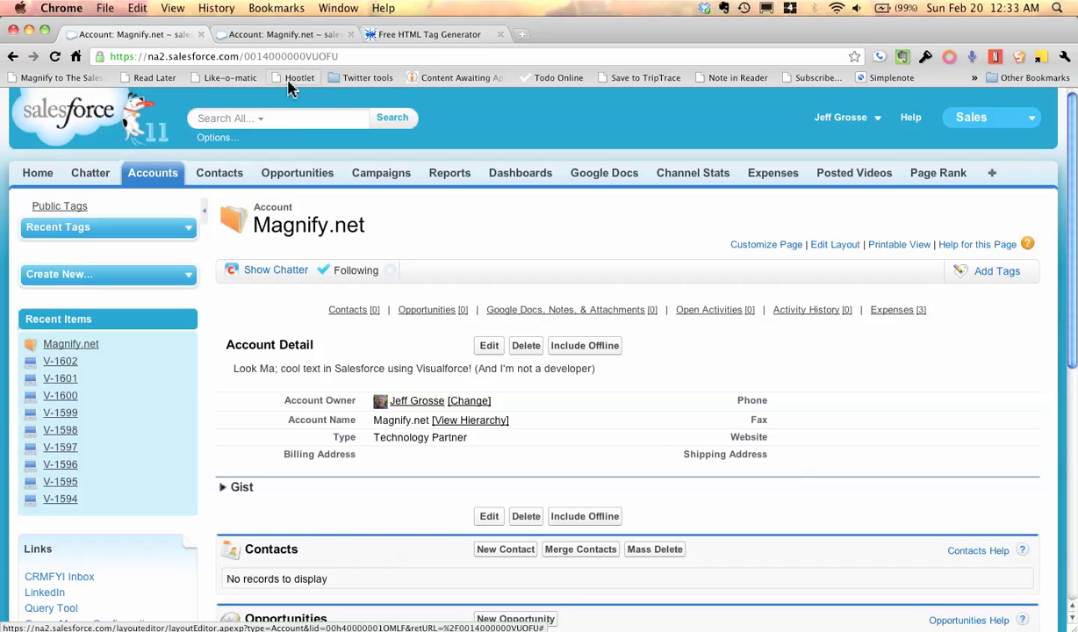
# Create a new Visualforce page named reg by opening its apex/reg address on the Salesforce domain.
pyautogui.click(299, 35)
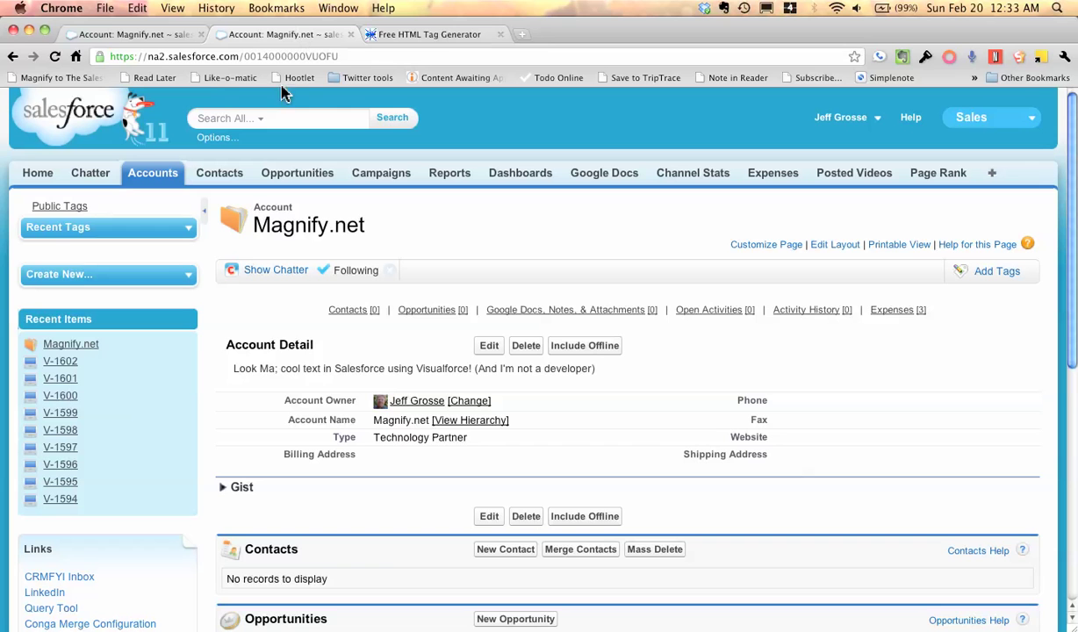
pyautogui.moveTo(338, 56); pyautogui.dragTo(246, 56)
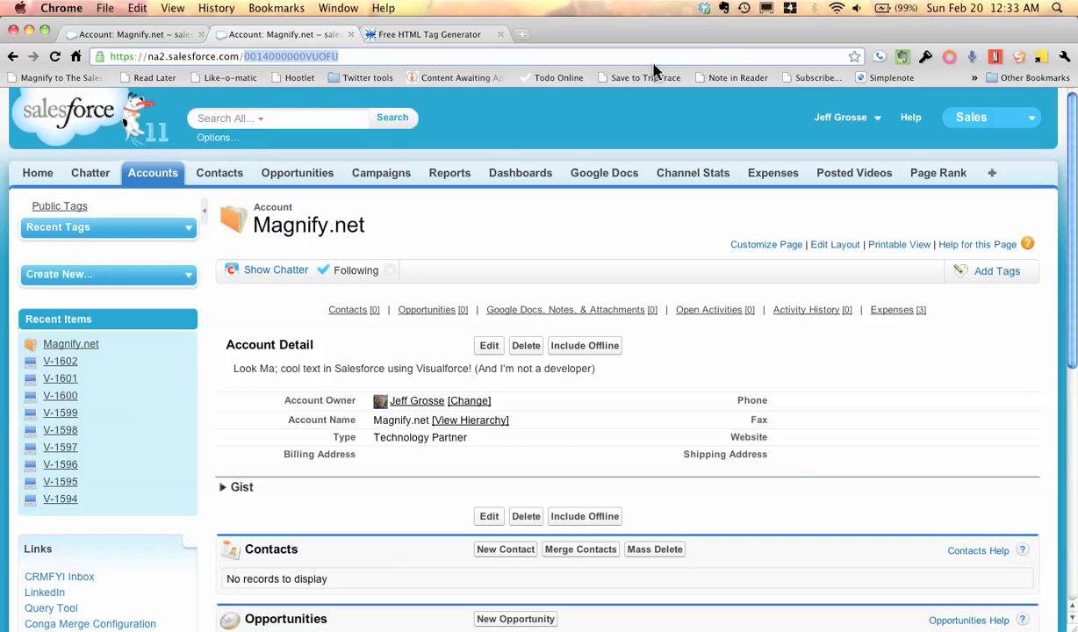
pyautogui.write('apex/')
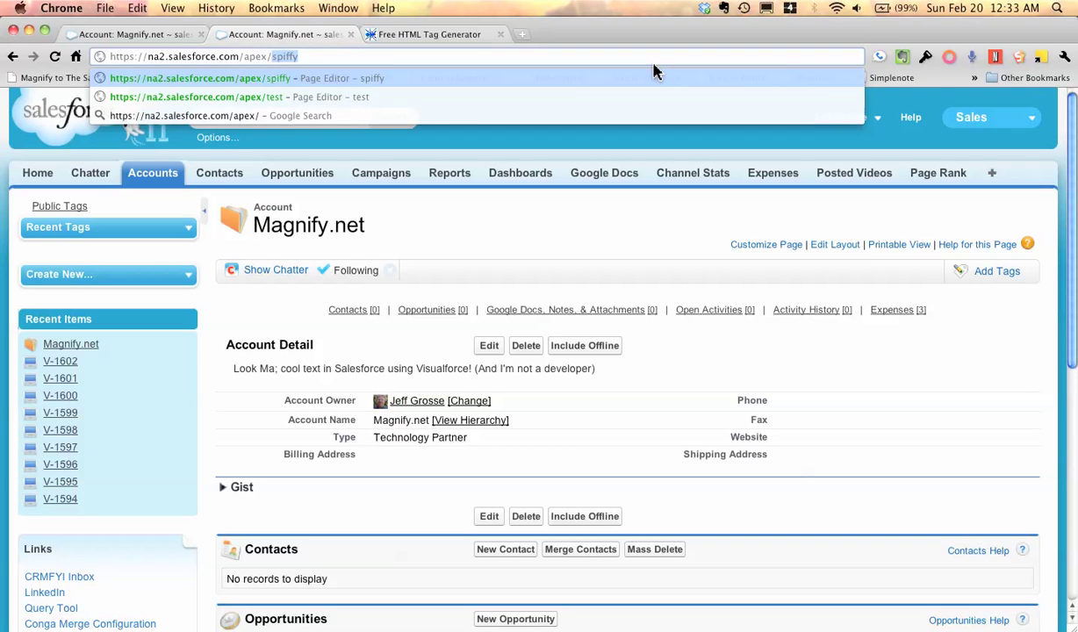
pyautogui.write('reg')
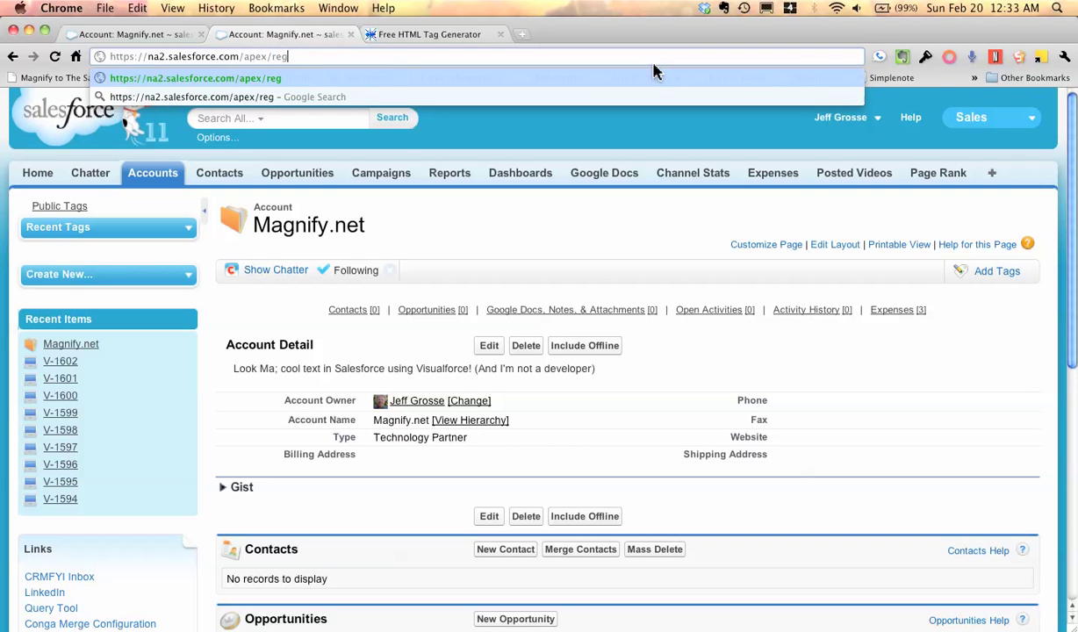
pyautogui.press('Return')
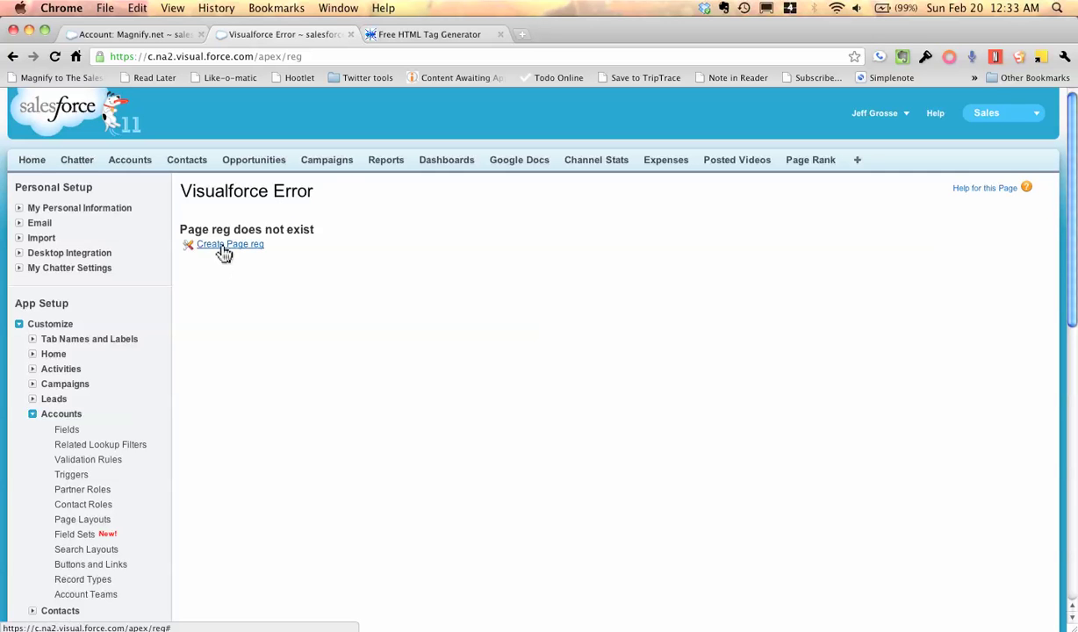
pyautogui.click(223, 249)
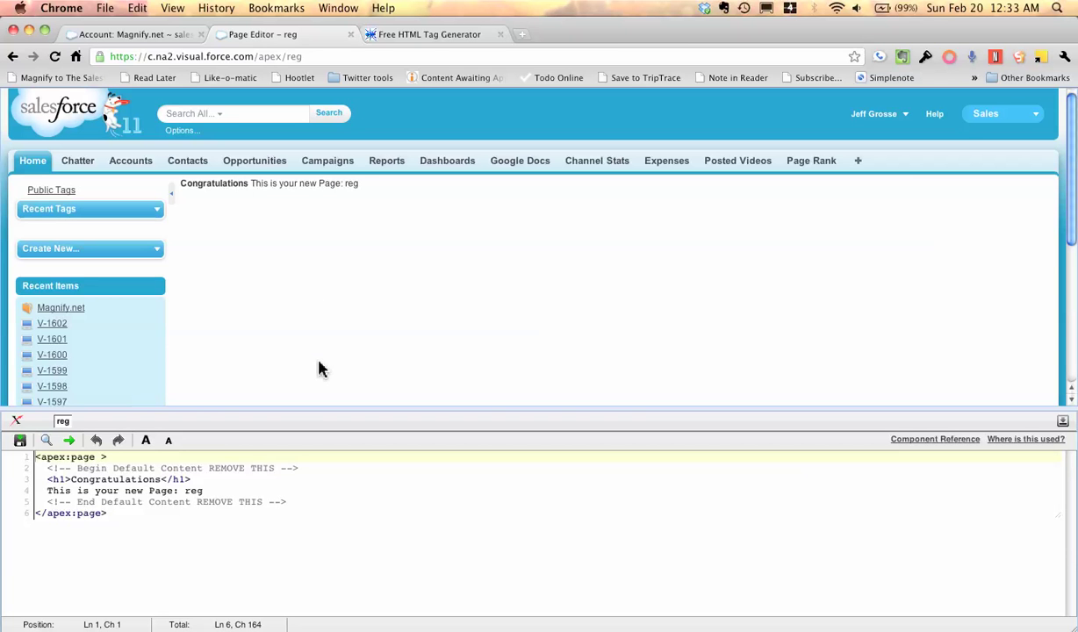
# Switch to the Free HTML Tag Generator and copy the HTML source of the formatted state regulations text.
pyautogui.click(419, 35)
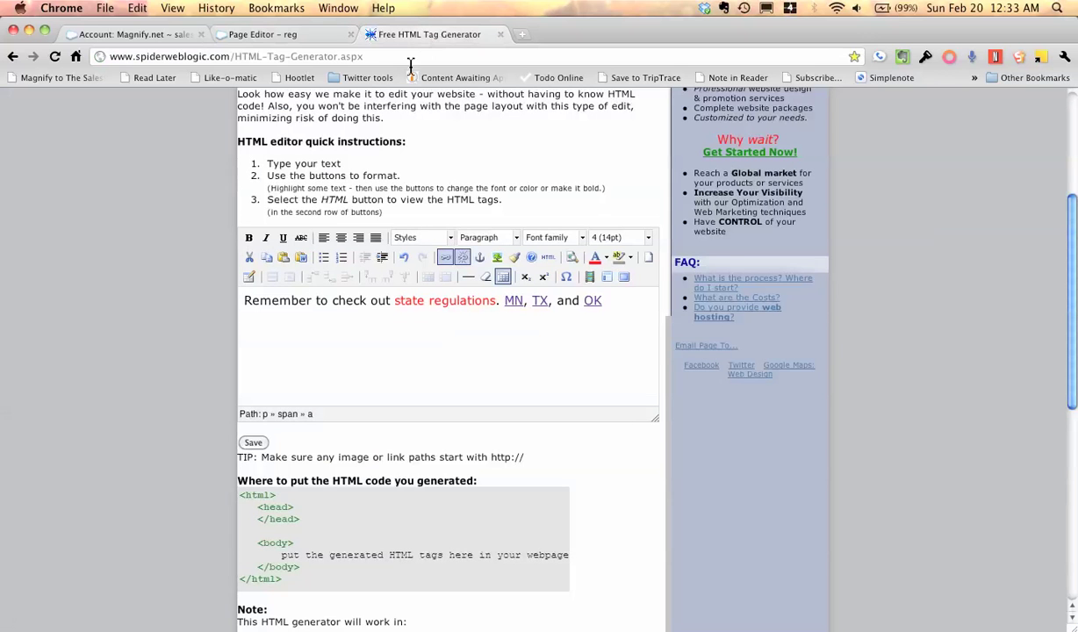
pyautogui.scroll(5, 398, 179)
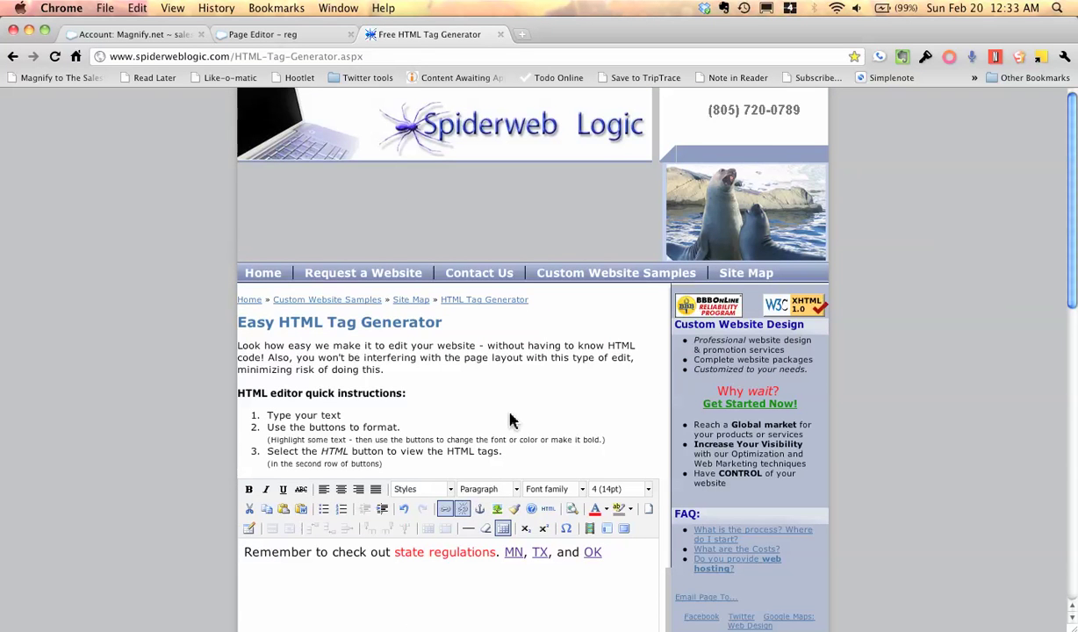
pyautogui.scroll(-3, 510, 420)
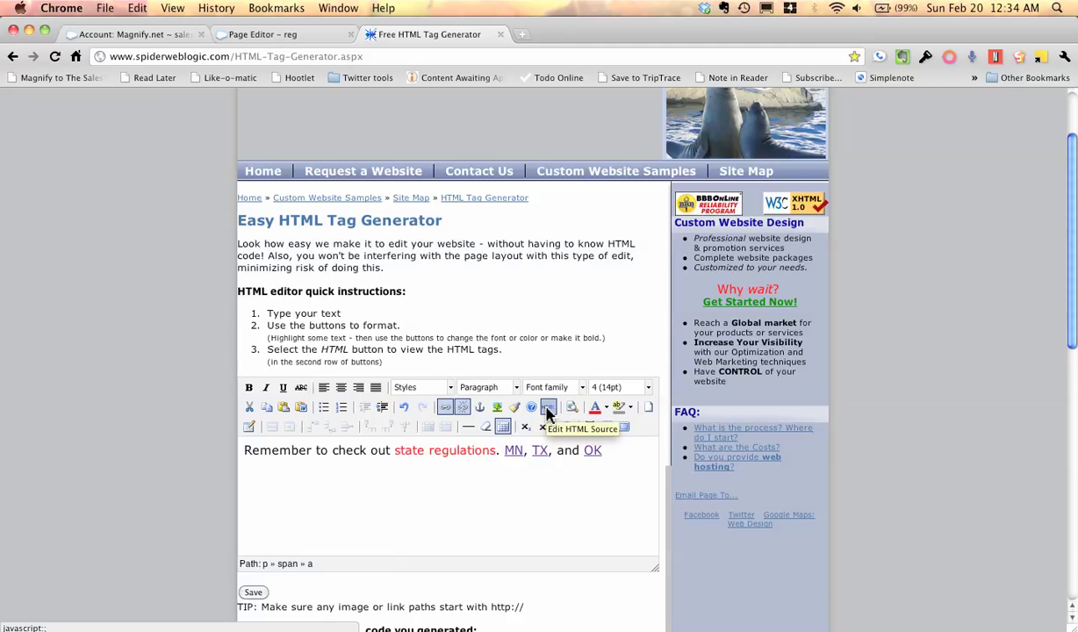
pyautogui.click(547, 411)
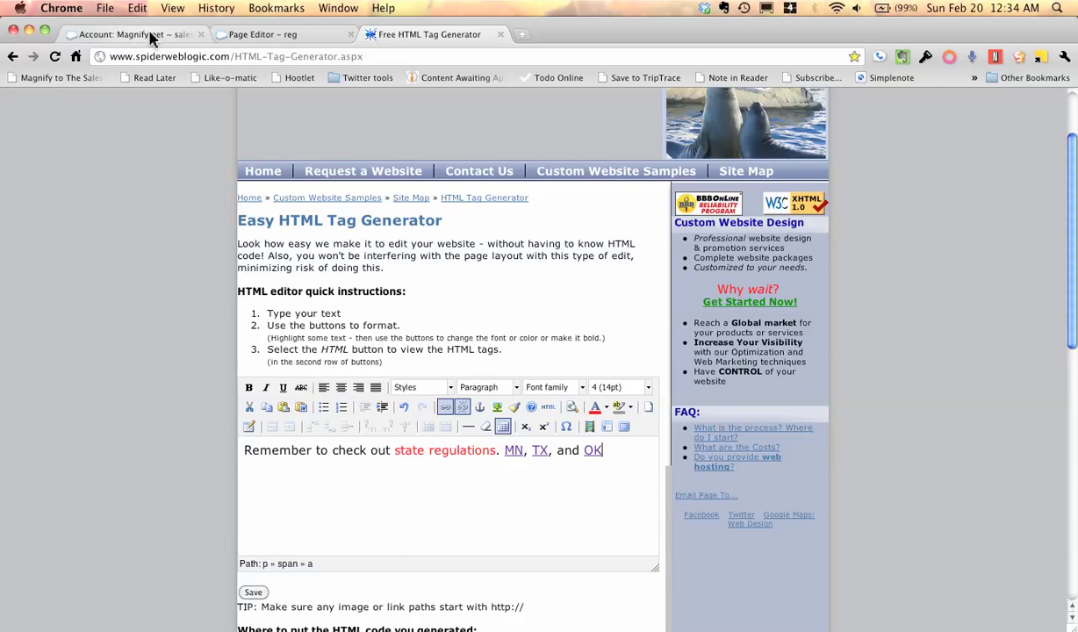
# Replace the default heading and text lines in the reg page's markup with the copied HTML code.
pyautogui.click(250, 35)
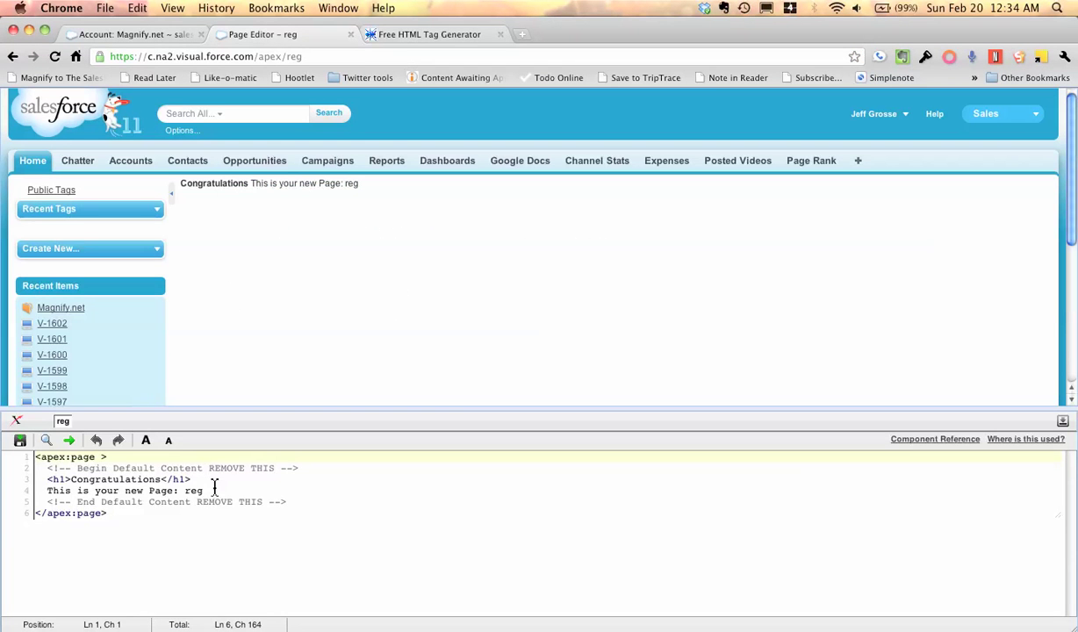
pyautogui.moveTo(209, 490); pyautogui.dragTo(37, 482)
pyautogui.press('super+v')
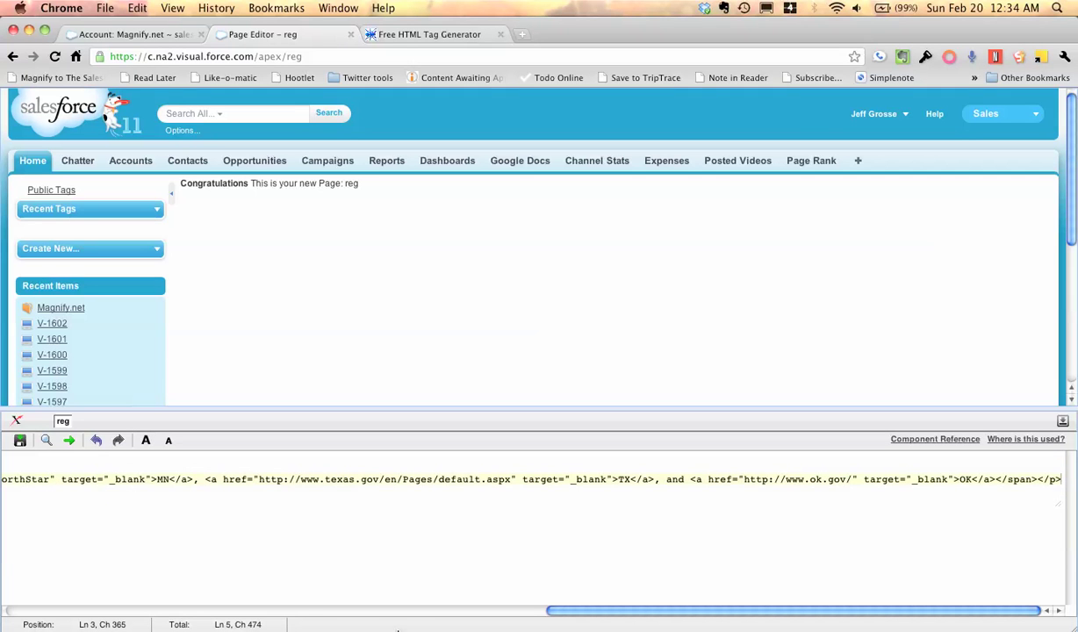
pyautogui.click(295, 610)
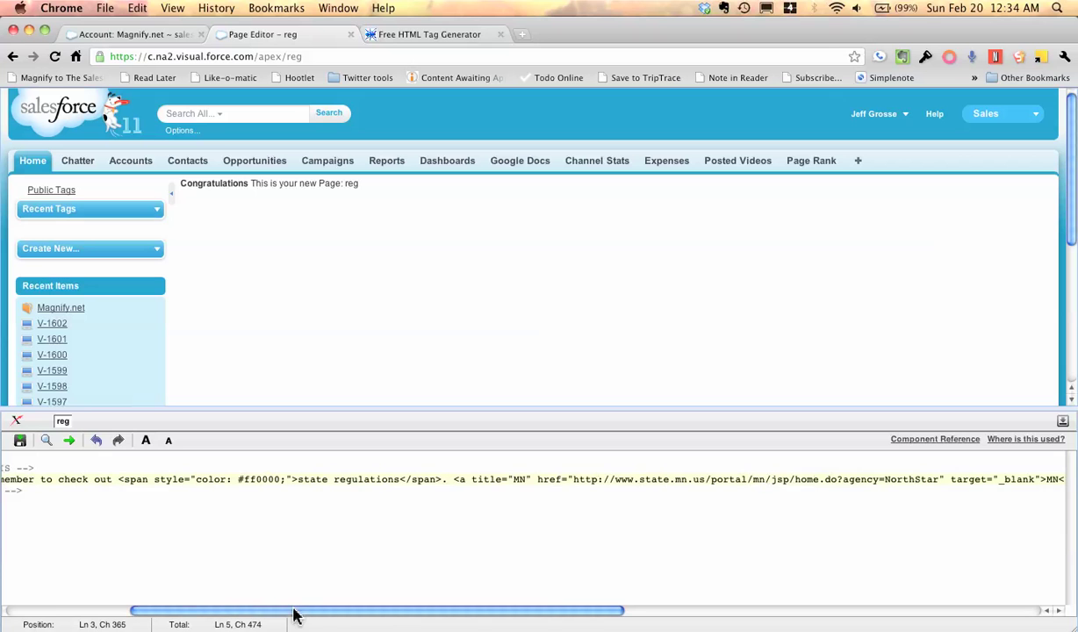
pyautogui.click(47, 610)
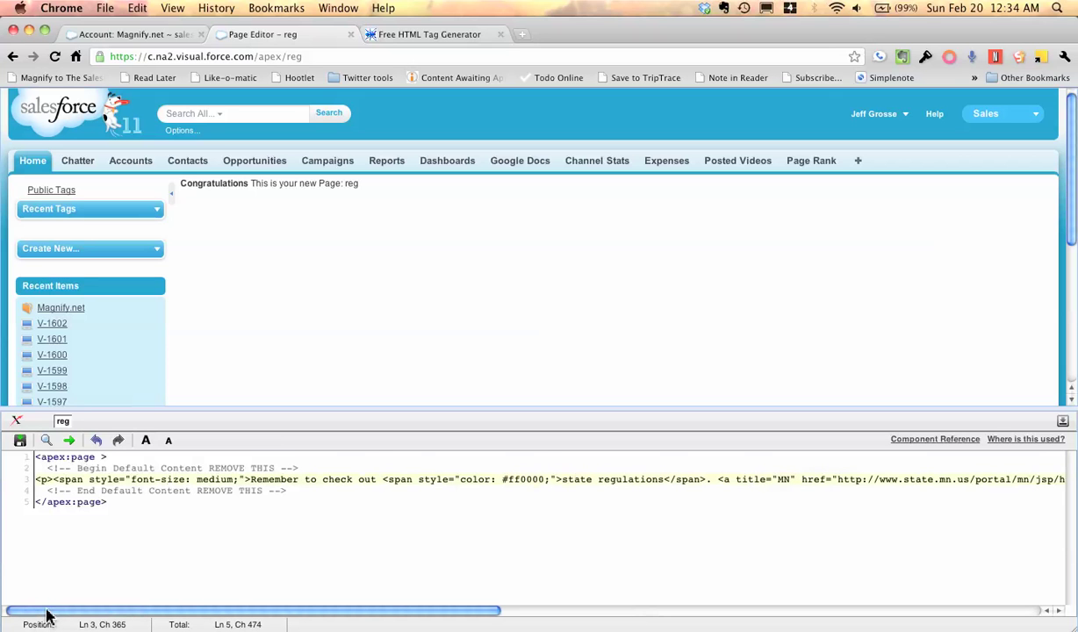
# Add standardController="account" to the opening apex:page tag and save the reg page.
pyautogui.click(99, 456)
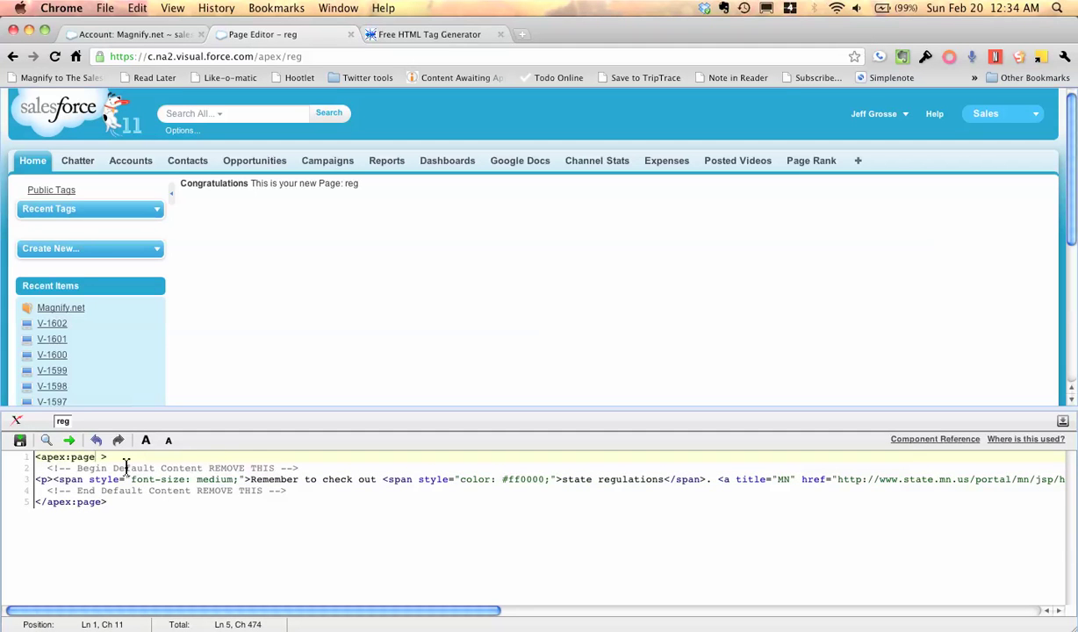
pyautogui.hotkey('ctrl', 'space')
pyautogui.write('st')
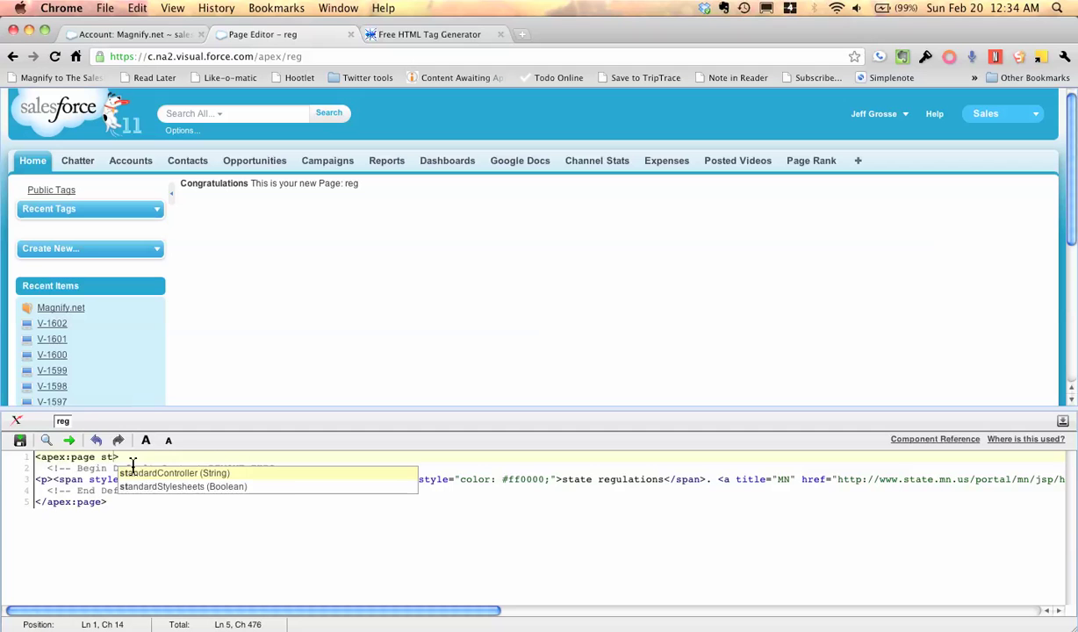
pyautogui.press('Return')
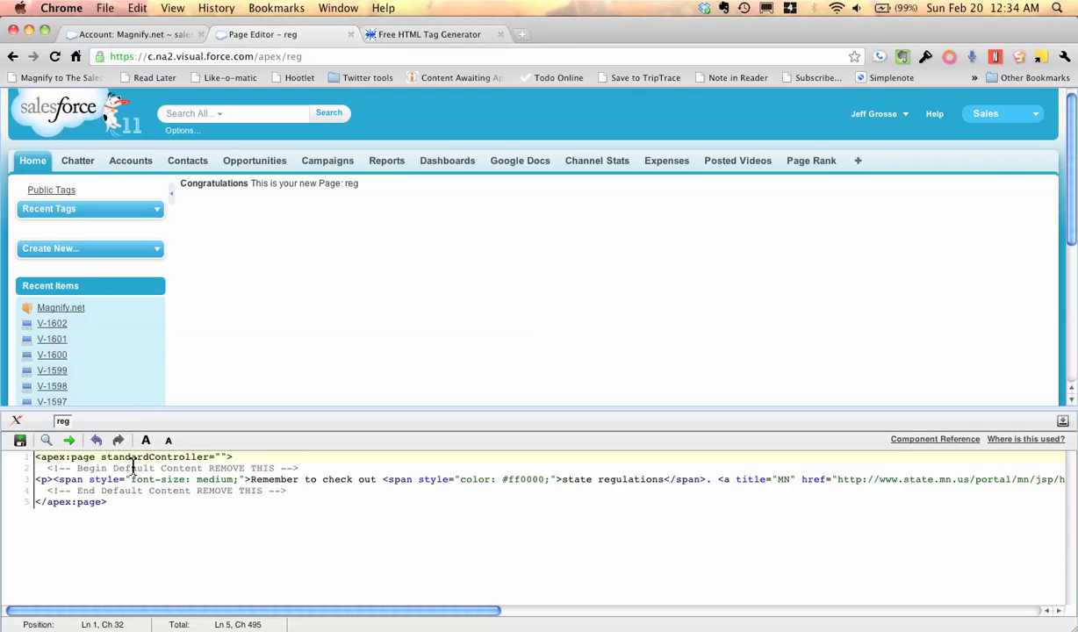
pyautogui.write('account')
pyautogui.click(20, 440)
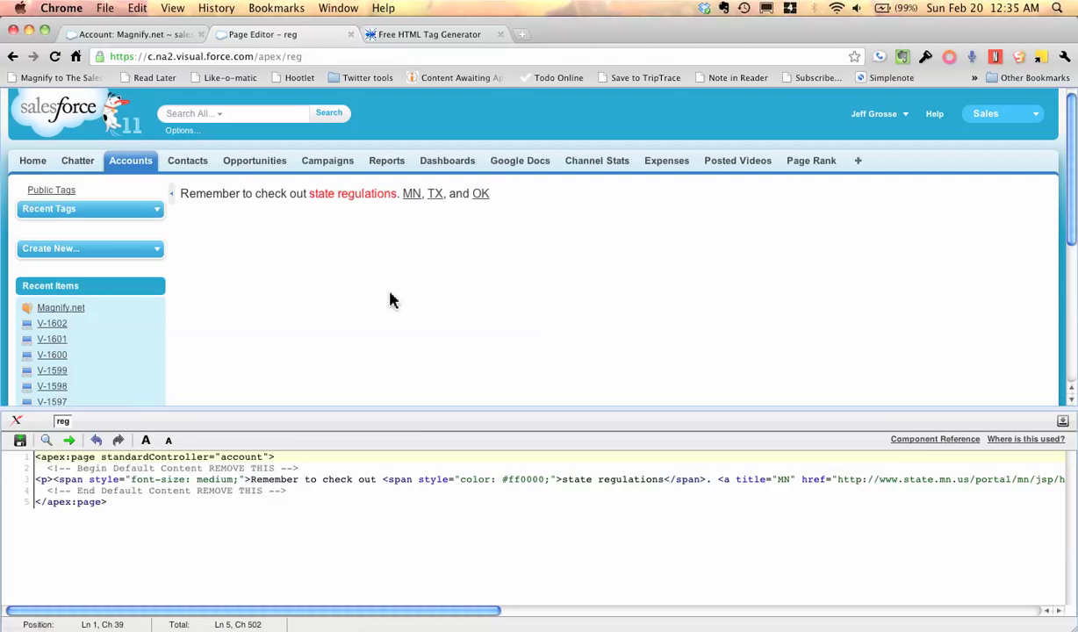
# Edit the Magnify.net account's page layout and place the reg Visualforce page above spiffy in the New Section.
pyautogui.click(152, 36)
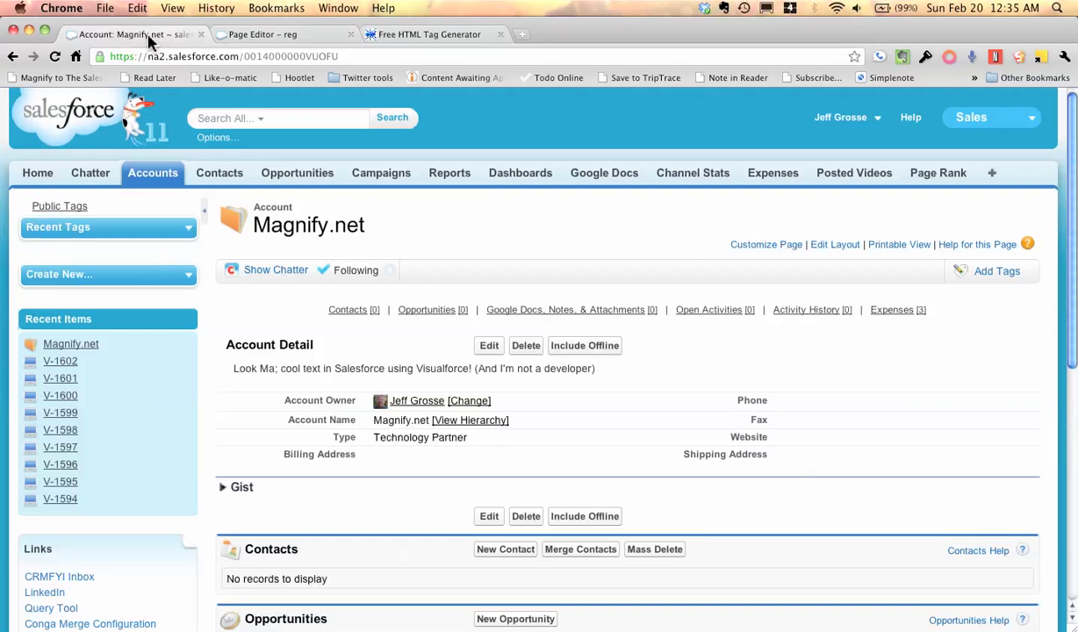
pyautogui.click(835, 246)
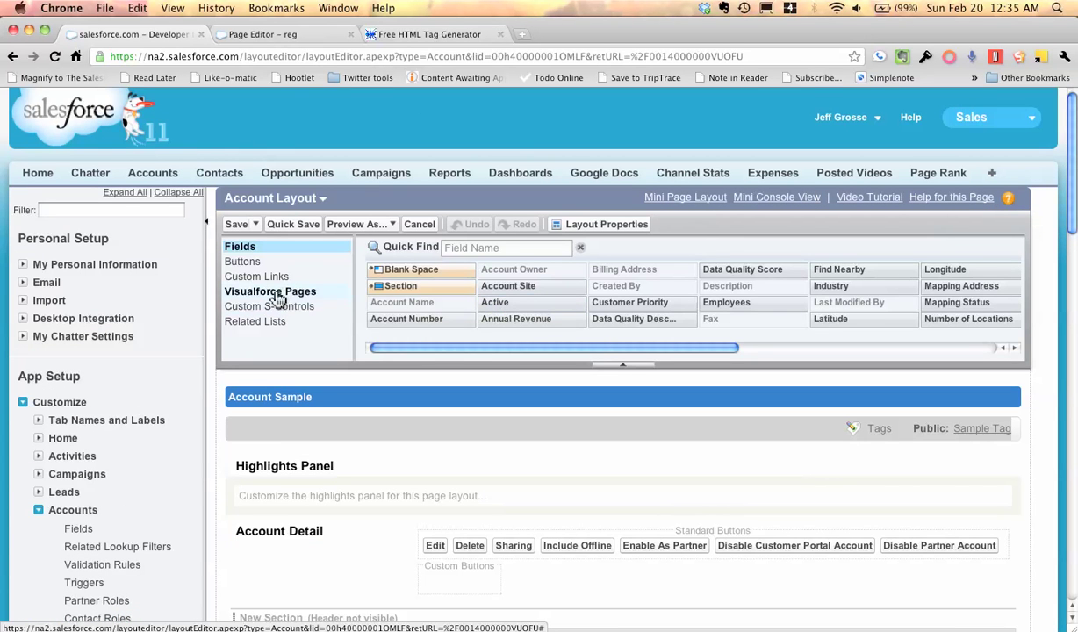
pyautogui.click(277, 293)
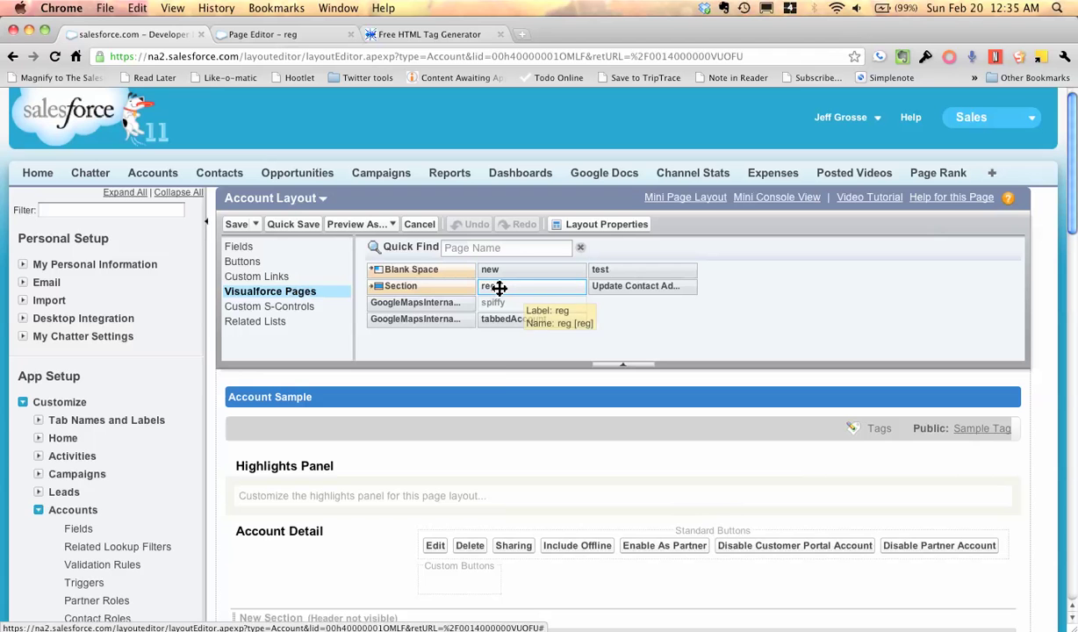
pyautogui.moveTo(498, 288); pyautogui.dragTo(435, 571)
pyautogui.scroll(-3, 735, 486)
pyautogui.scroll(-1, 768, 518)
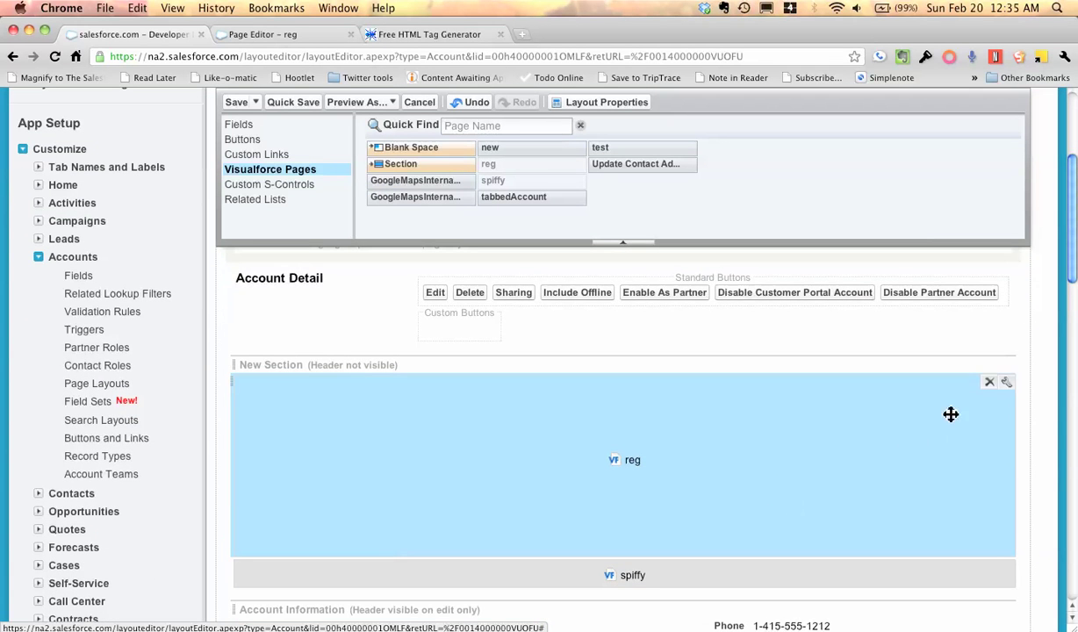
# Set the reg page's height to 40 pixels in its properties and save the account layout.
pyautogui.moveTo(1010, 386)
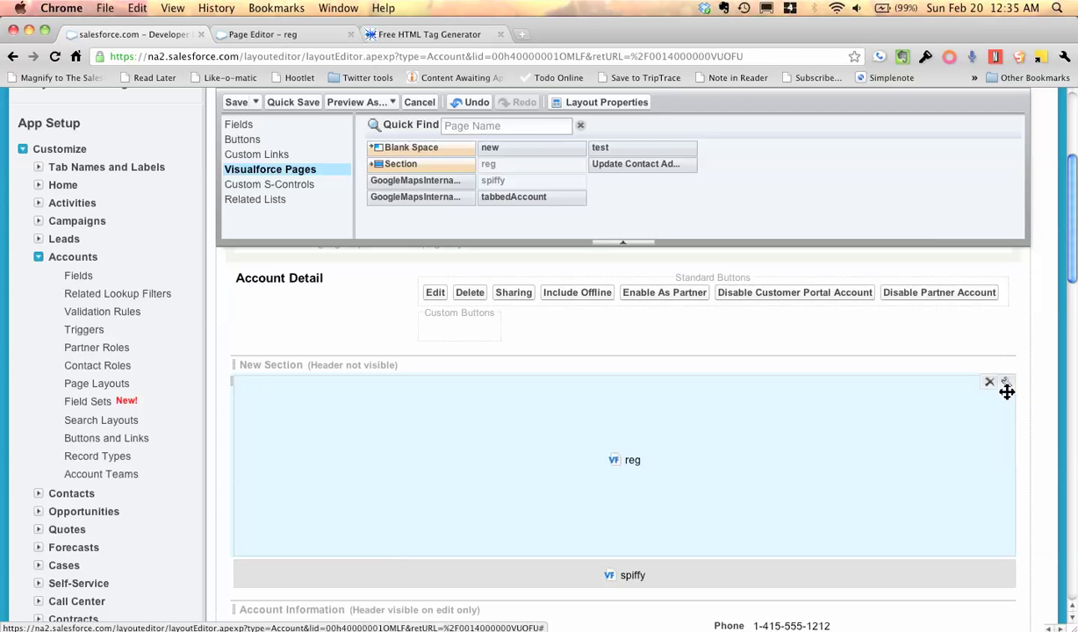
pyautogui.click(1006, 388)
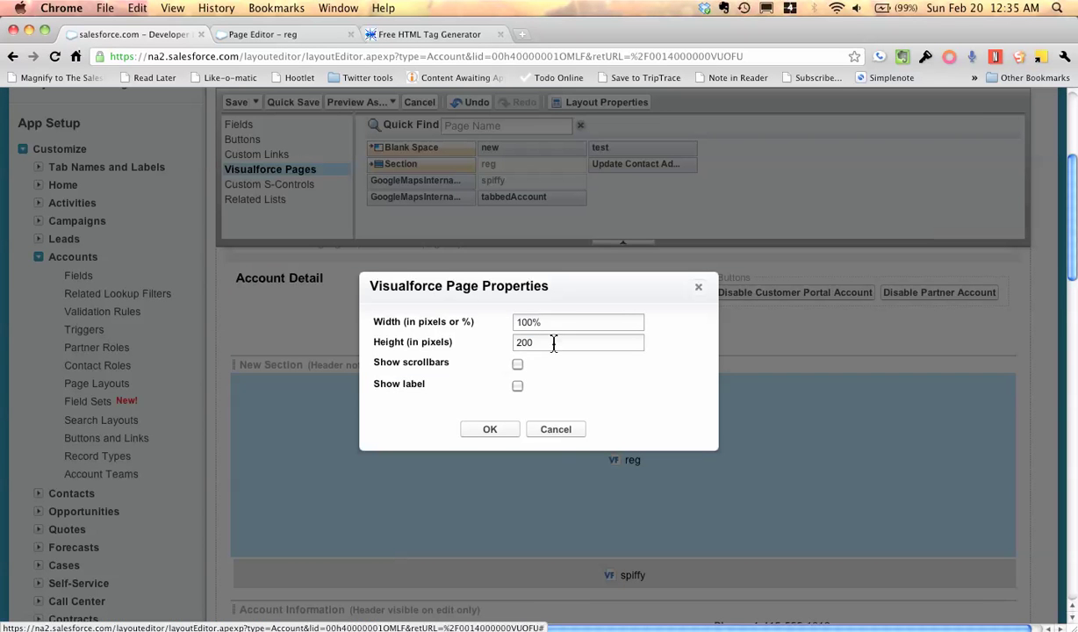
pyautogui.moveTo(553, 344); pyautogui.dragTo(433, 340)
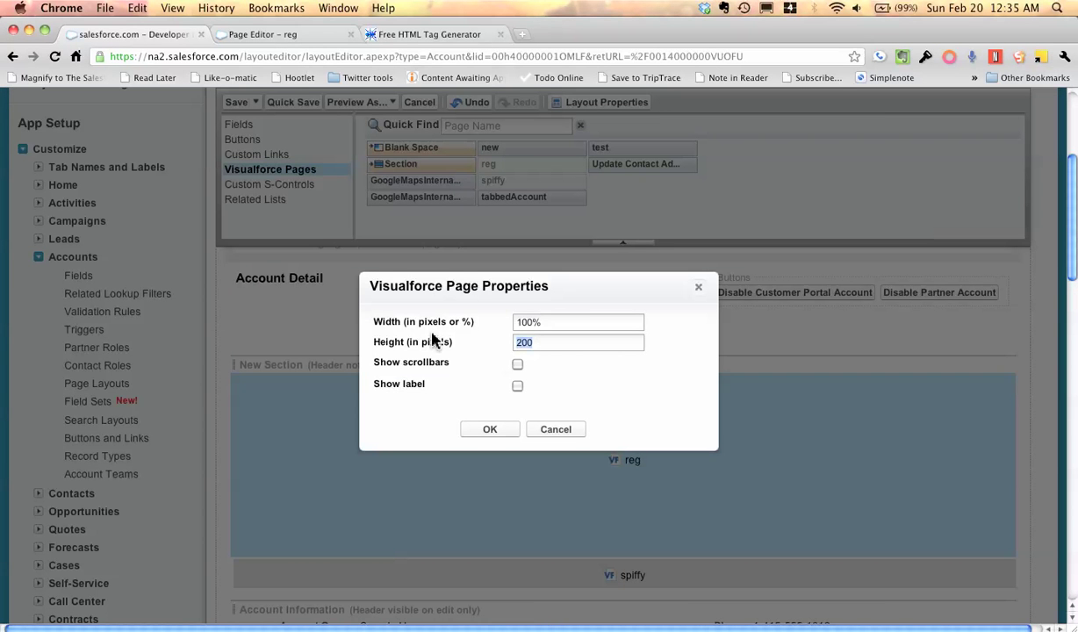
pyautogui.write('40')
pyautogui.click(490, 429)
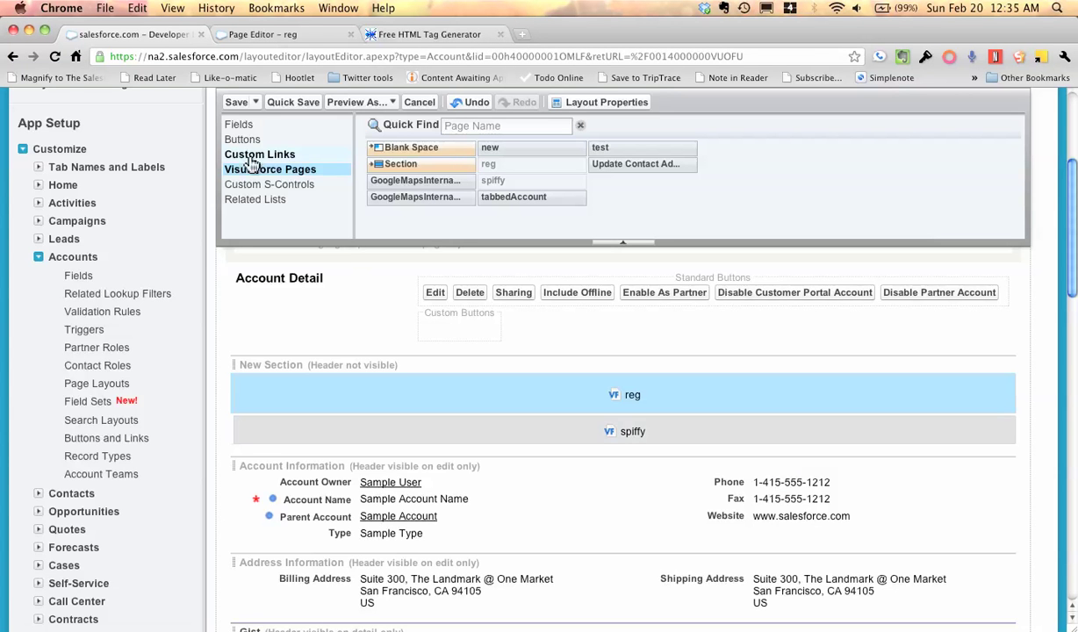
pyautogui.click(235, 103)
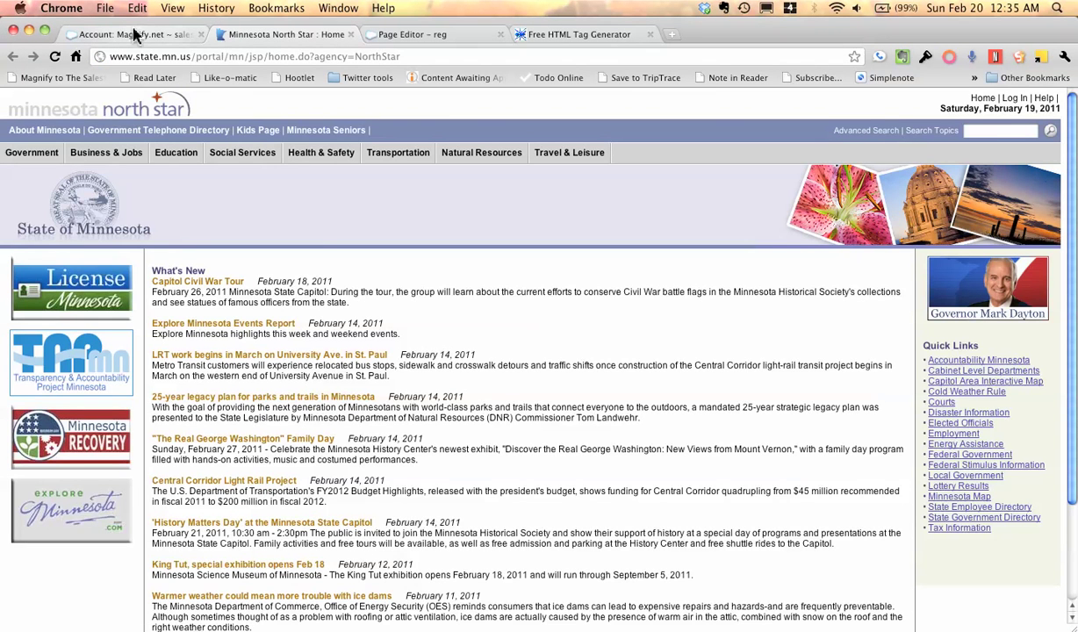
# Review the Magnify.net record's ID in its address and the generator's HTML source for the state regulations text, ending on the account.
pyautogui.click(132, 35)
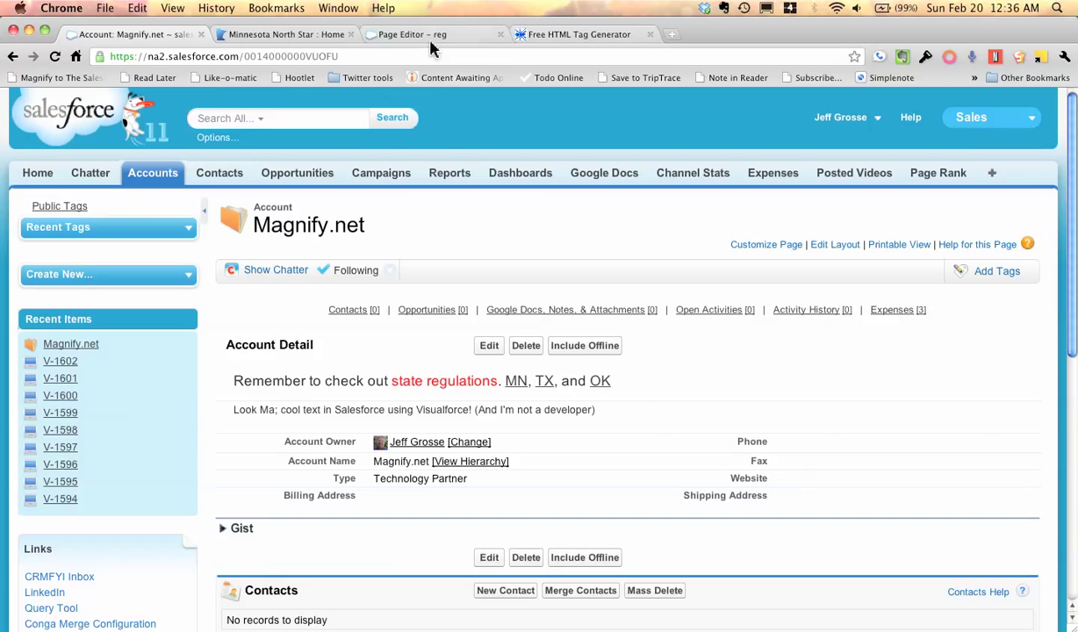
pyautogui.doubleClick(273, 56)
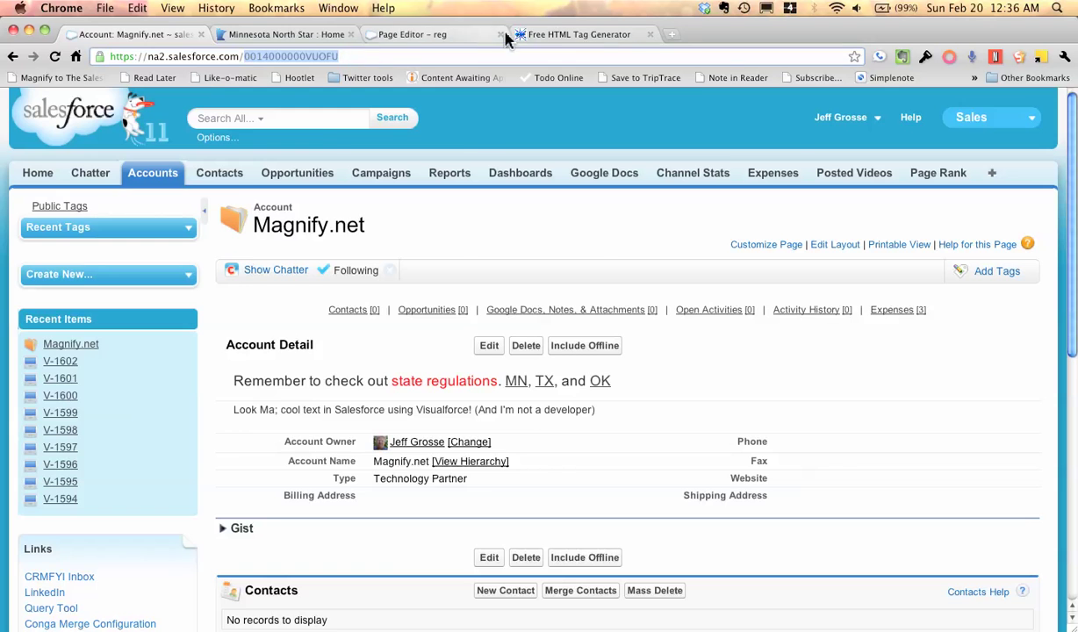
pyautogui.click(544, 34)
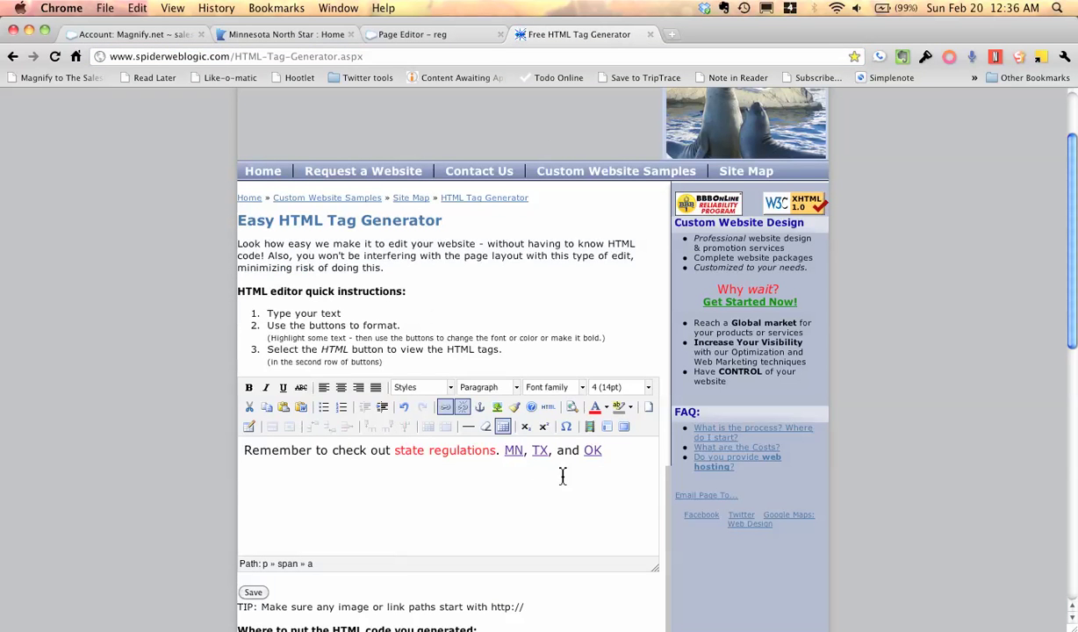
pyautogui.click(548, 407)
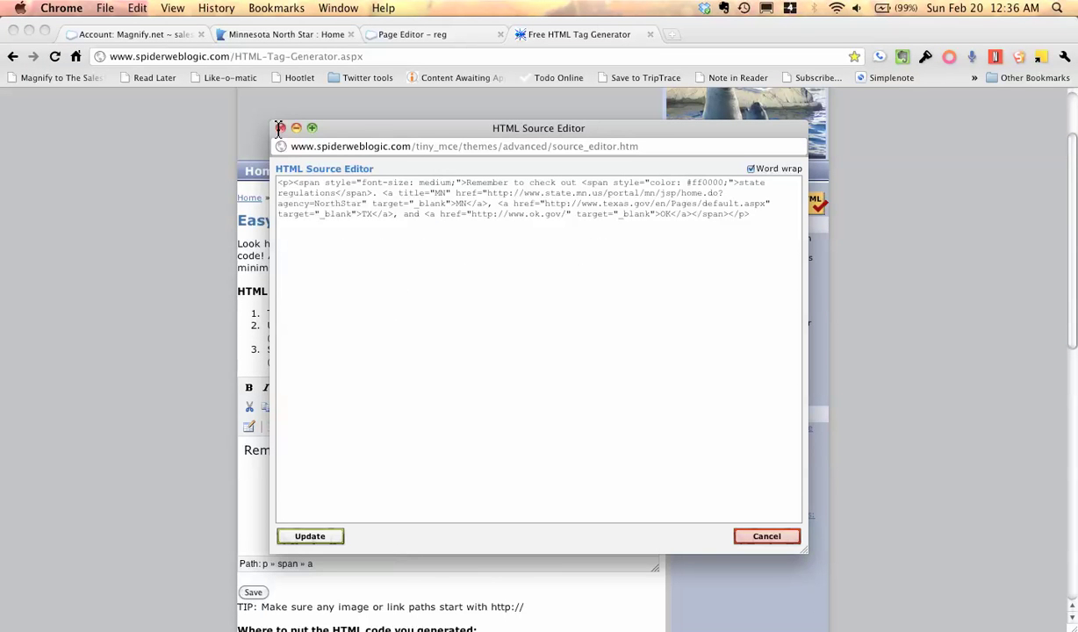
pyautogui.click(279, 128)
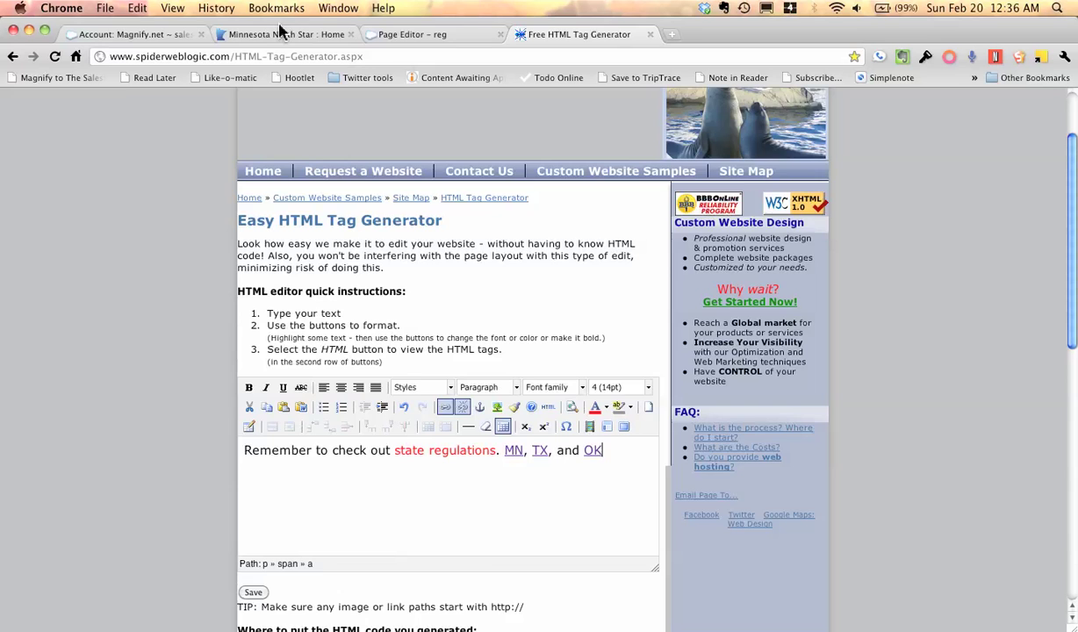
pyautogui.click(132, 34)
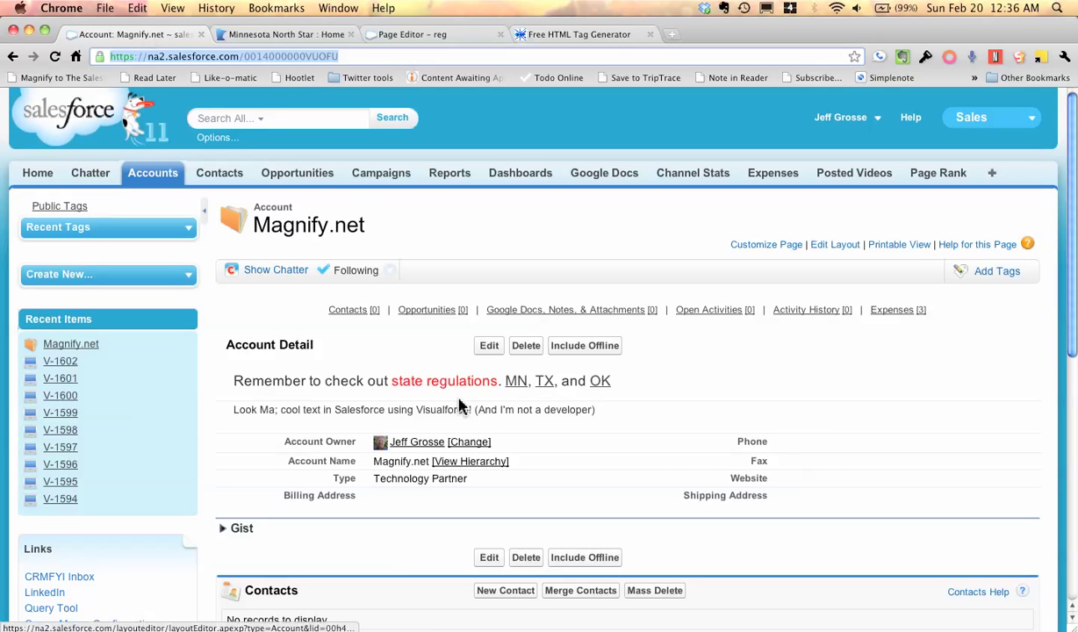